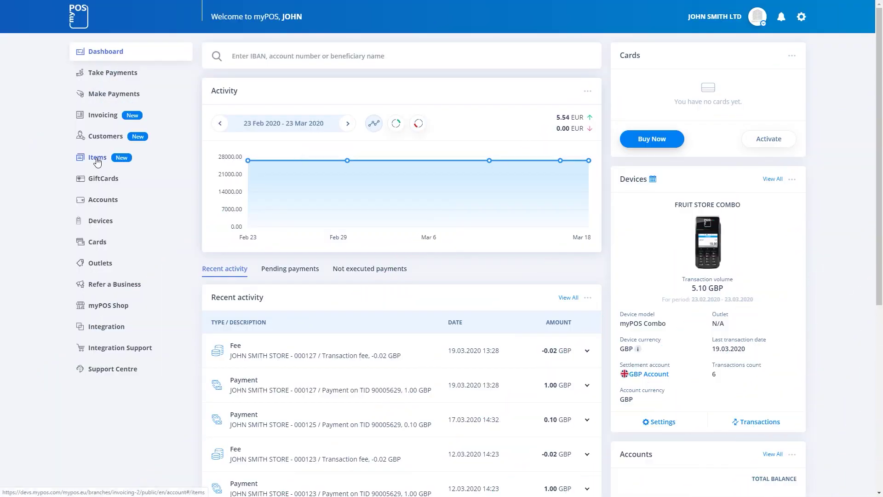
Open the Items section from the dashboard's left sidebar
click(98, 159)
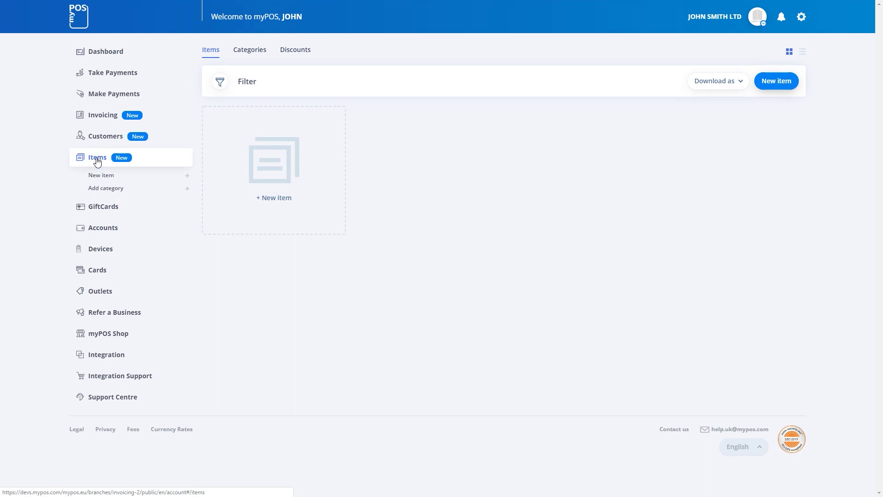
Start a new item named Male Trousers
click(289, 164)
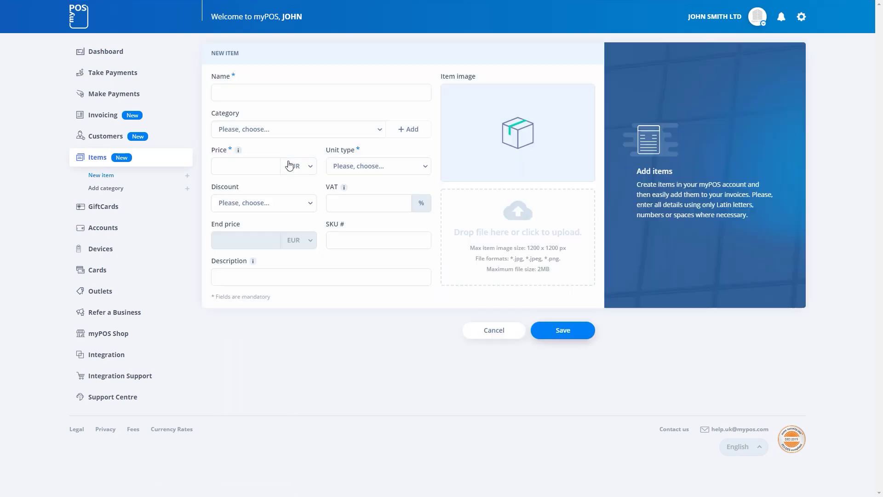
click(308, 95)
text(Male Trousers)
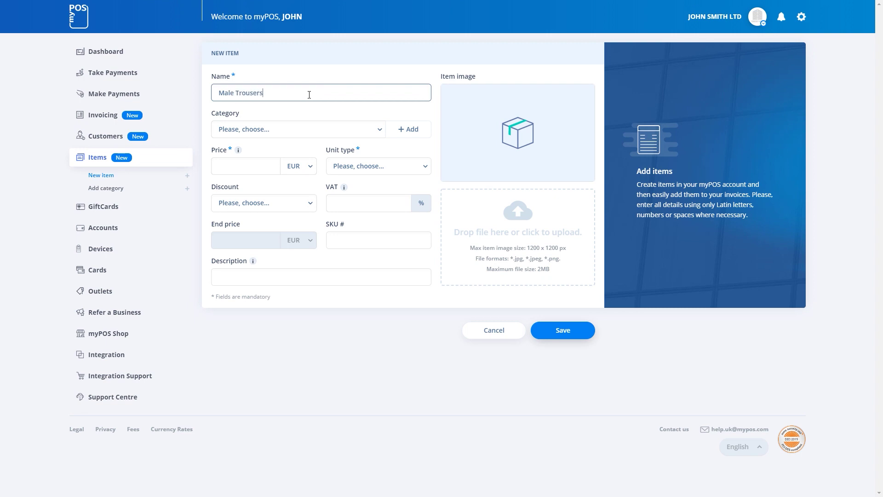
click(363, 131)
click(363, 129)
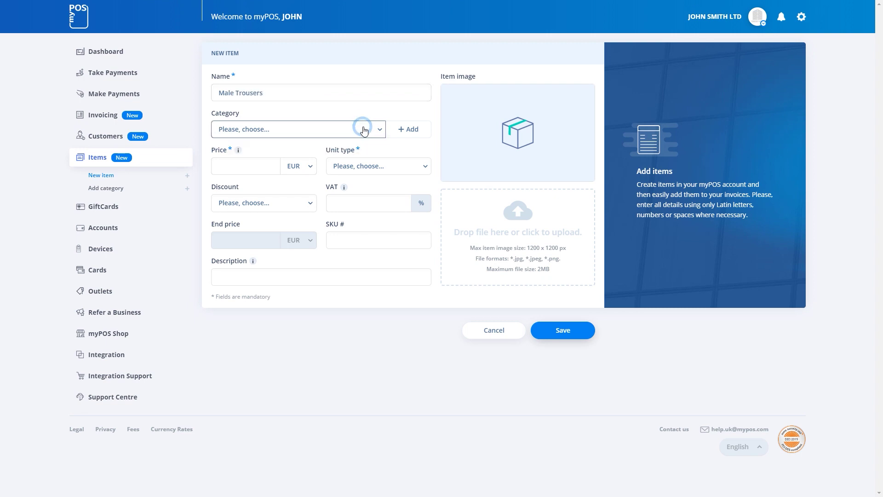
Create a new Clothes category and assign it to the item
click(418, 130)
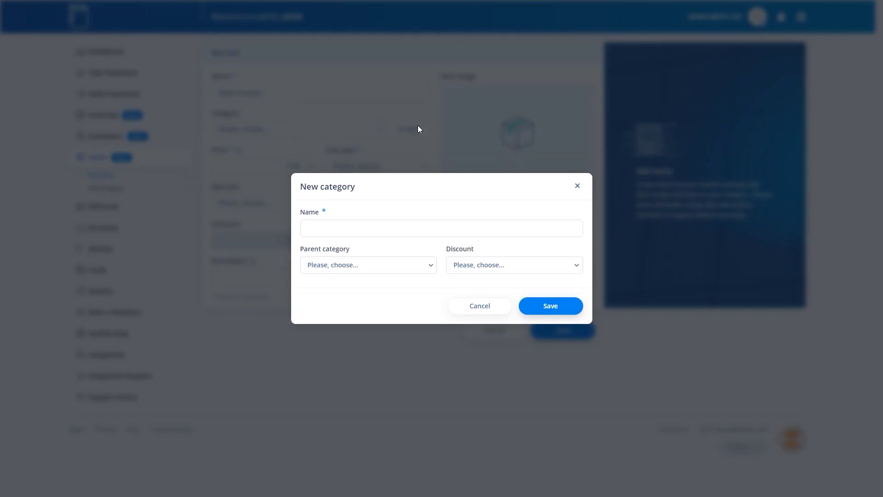
click(427, 225)
text(c)
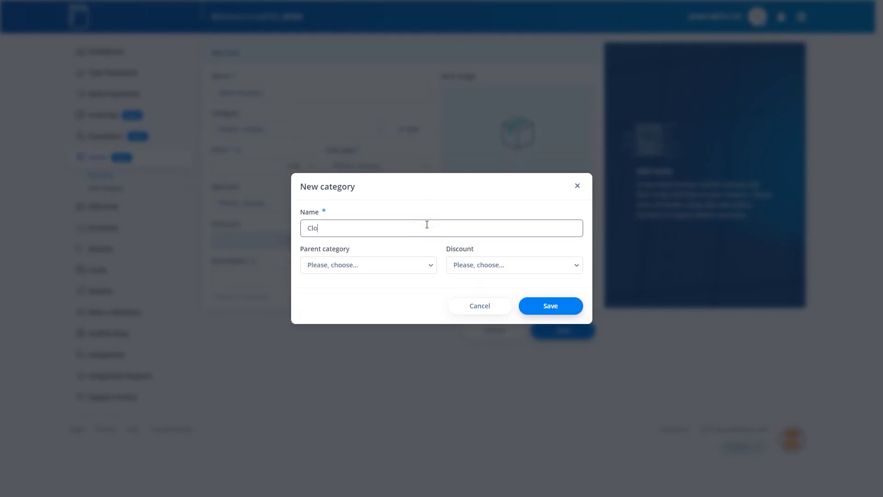
click(540, 311)
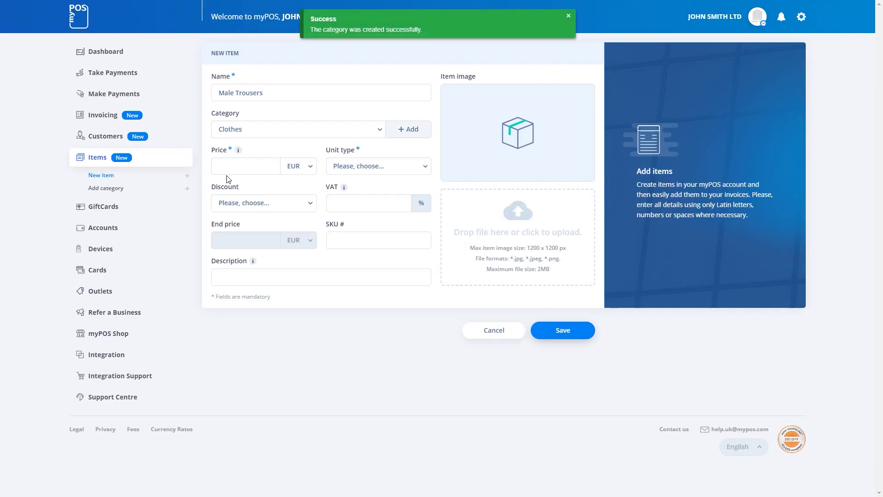
Set the price to 50.00 EUR and unit type to Item, leaving discount unset
click(226, 168)
text(50.00)
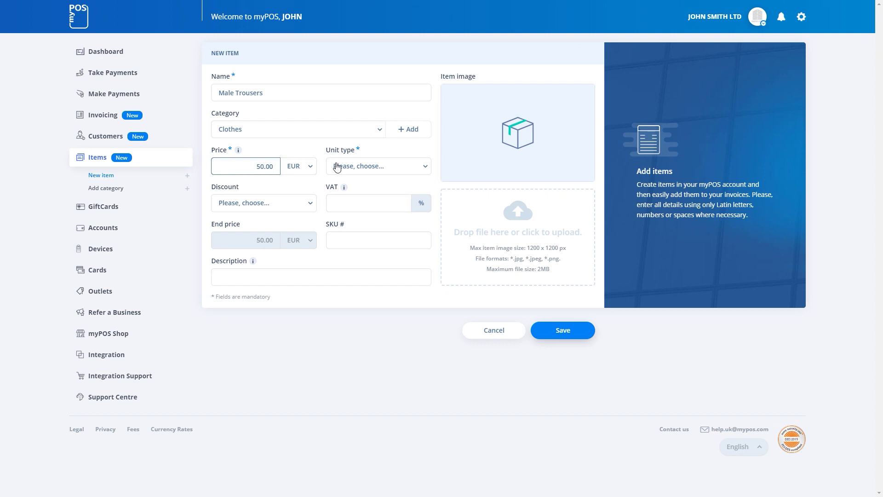
click(336, 167)
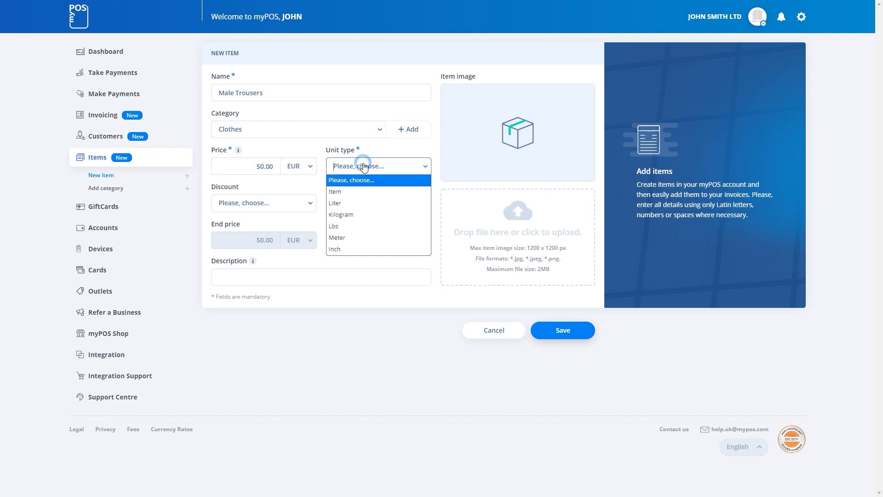
click(358, 192)
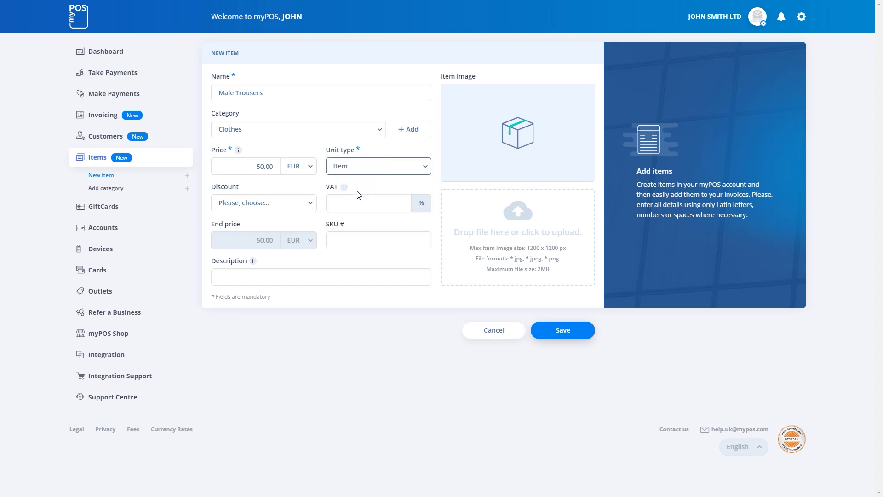
click(294, 205)
click(300, 204)
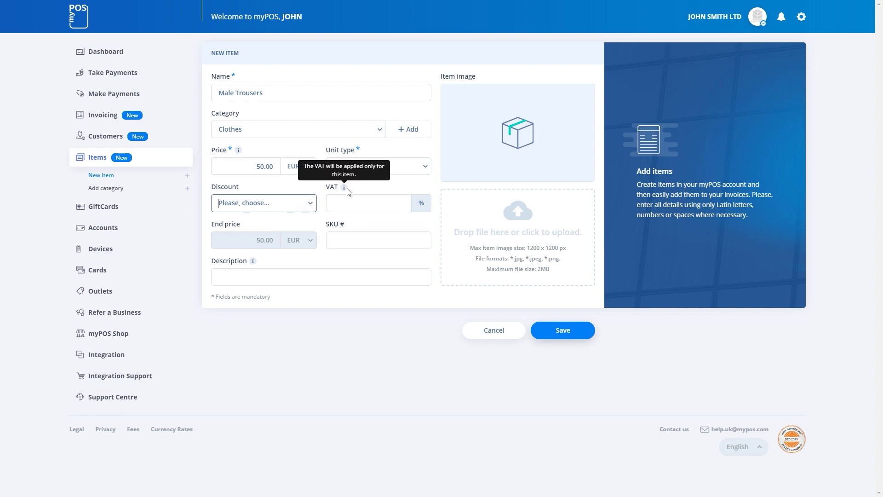
Enter 20% VAT, SKU 23573 and the description 'Black male trouser'
click(345, 205)
text(20)
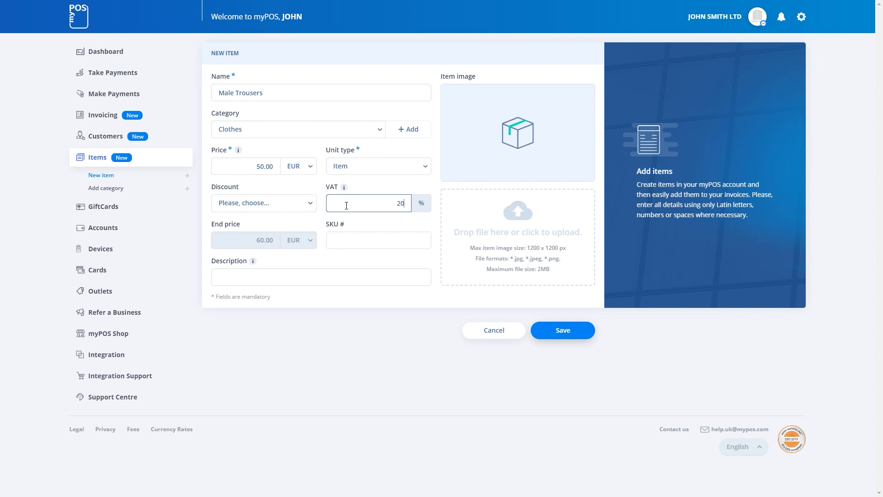
click(359, 243)
text(23573)
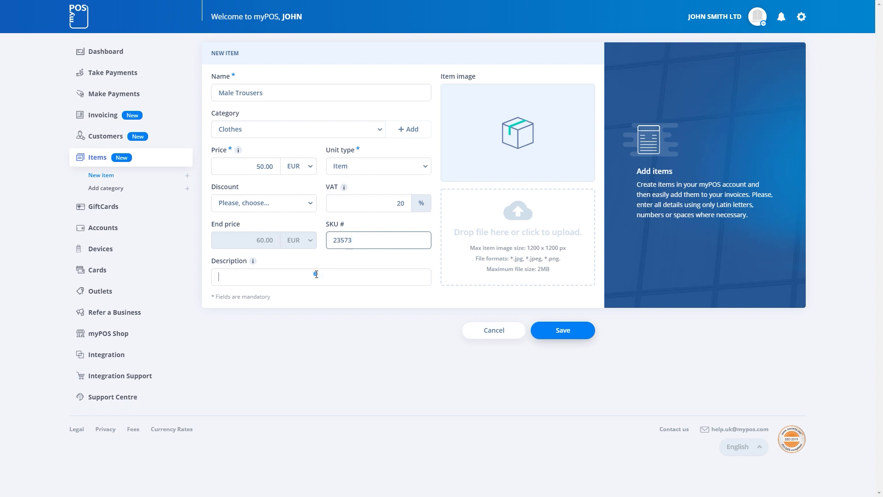
click(316, 274)
text(Black male trousers)
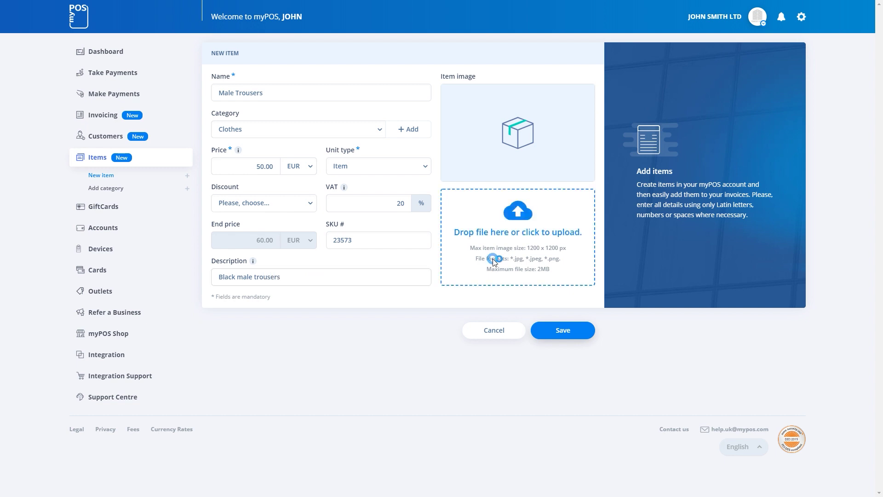
Attach black-trousers.jpg, save Male Trousers at 60.00 EUR, and go to Invoicing
click(494, 259)
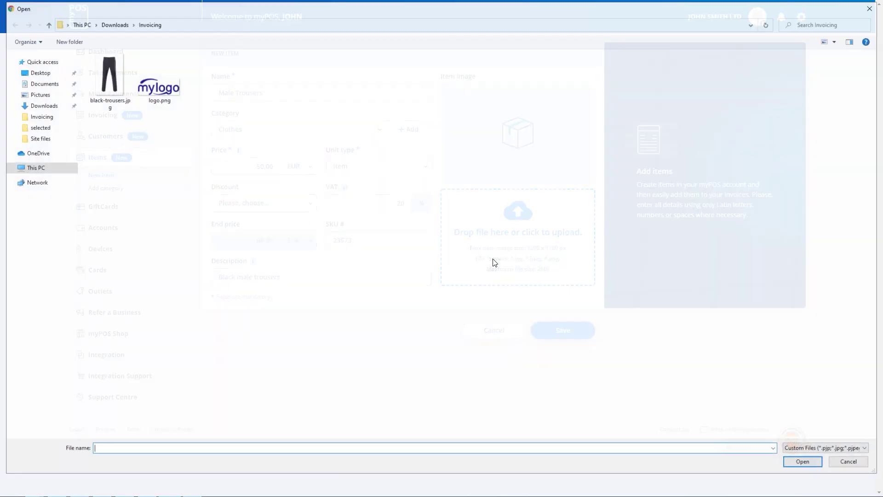
click(90, 92)
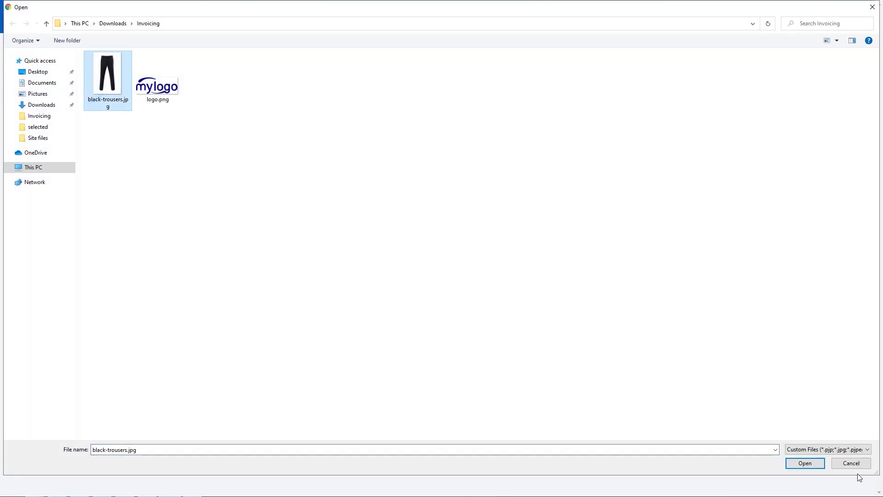
click(822, 465)
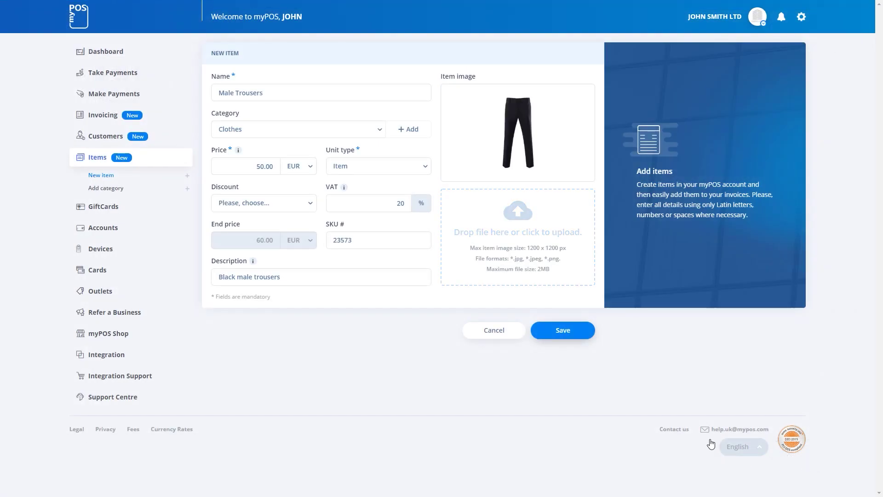
click(556, 333)
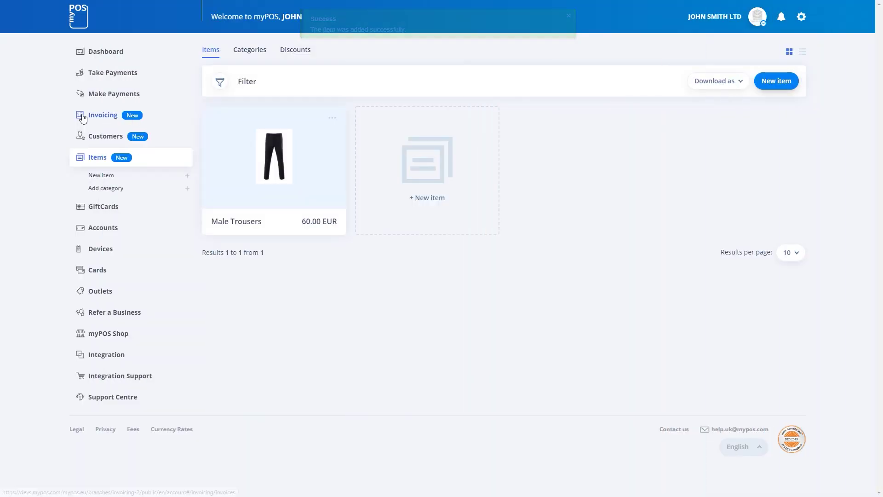
click(89, 116)
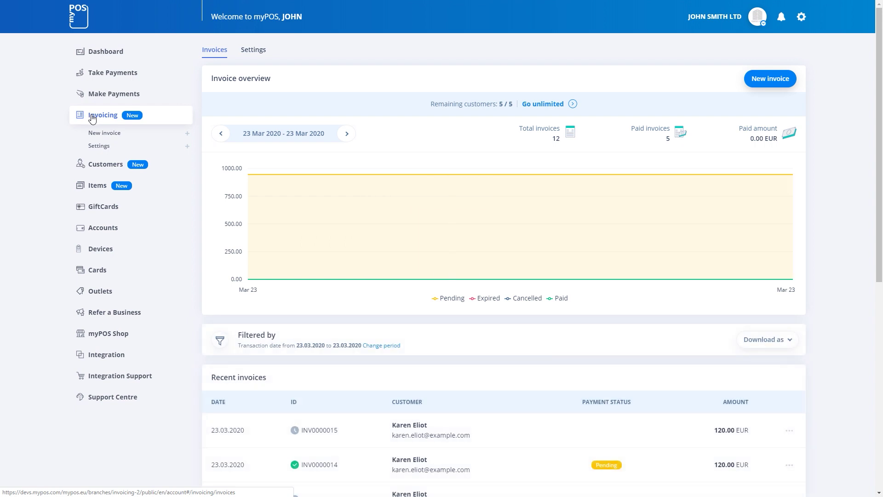
Start a new invoice billed to a newly created individual customer with their address
click(763, 79)
click(364, 121)
click(472, 340)
text(1 Baker Street)
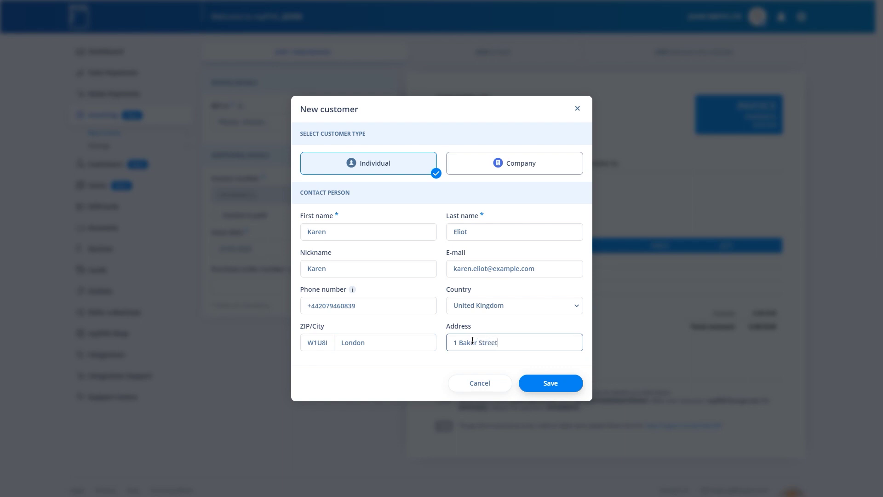
click(558, 384)
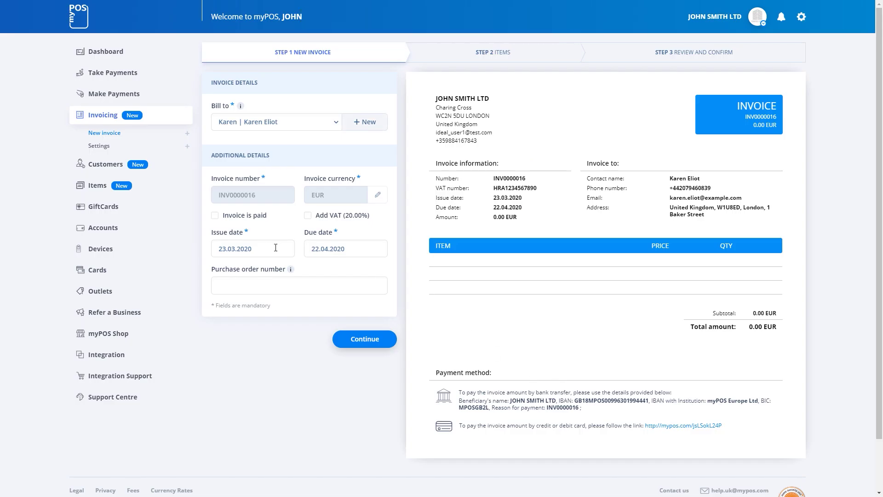
Set the due date to 31.03.2020, add a purchase order number, and continue to Items
click(338, 251)
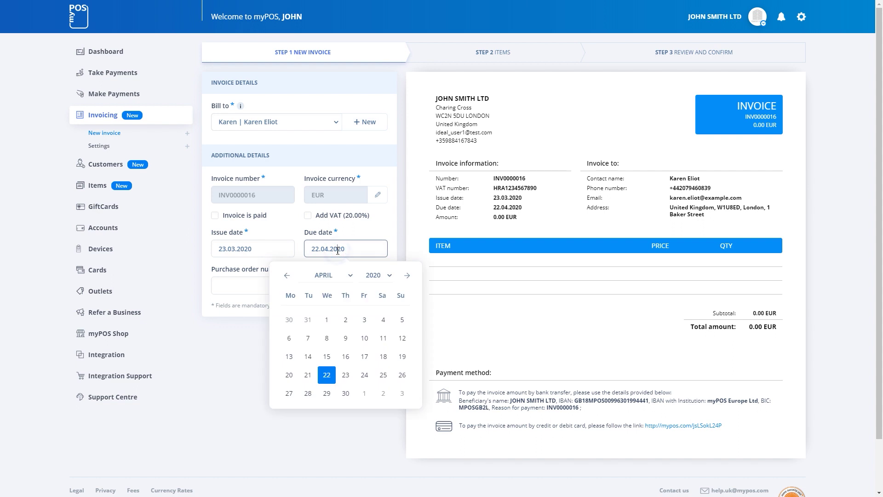
click(287, 275)
click(308, 412)
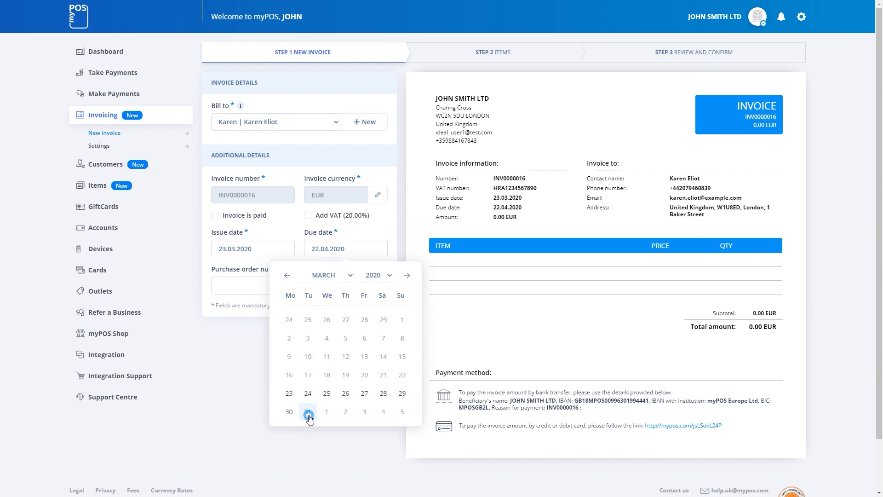
click(323, 281)
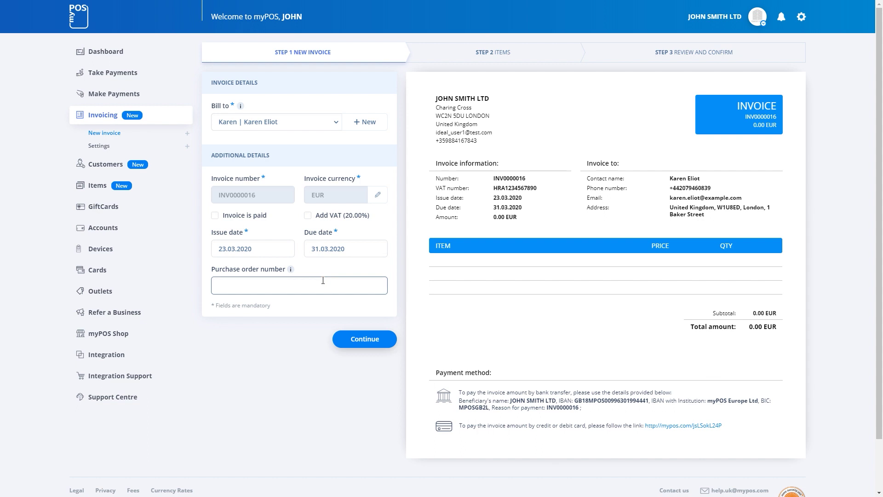
text(13)
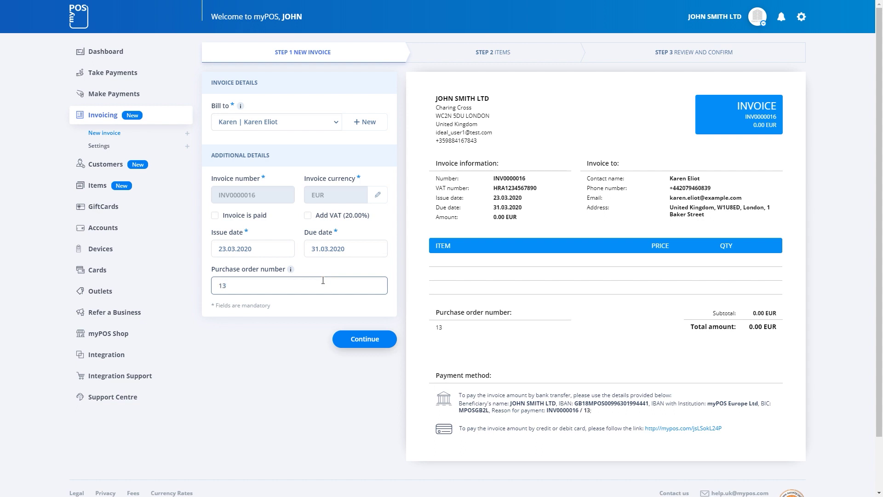
click(350, 336)
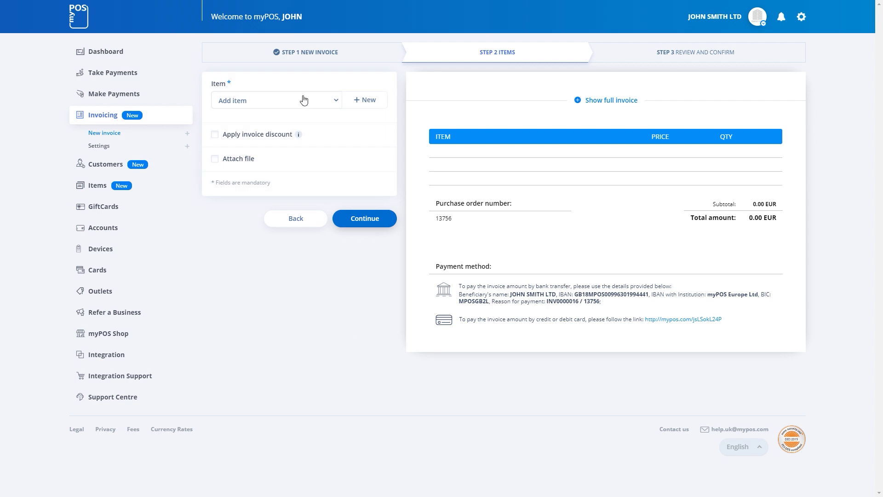
Add 2 Male Trousers totalling 120.00 EUR, with no discount or attachment, and continue
click(303, 100)
click(279, 116)
click(362, 97)
click(362, 97)
click(361, 103)
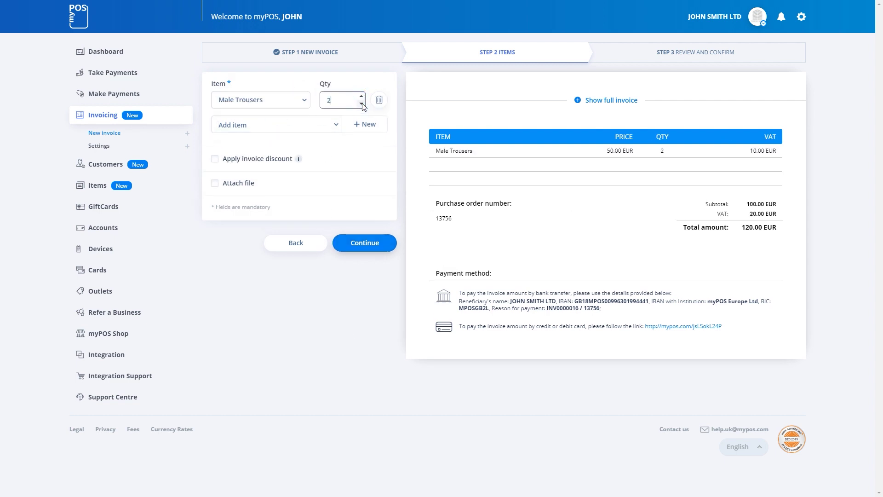
click(264, 159)
click(263, 159)
click(236, 183)
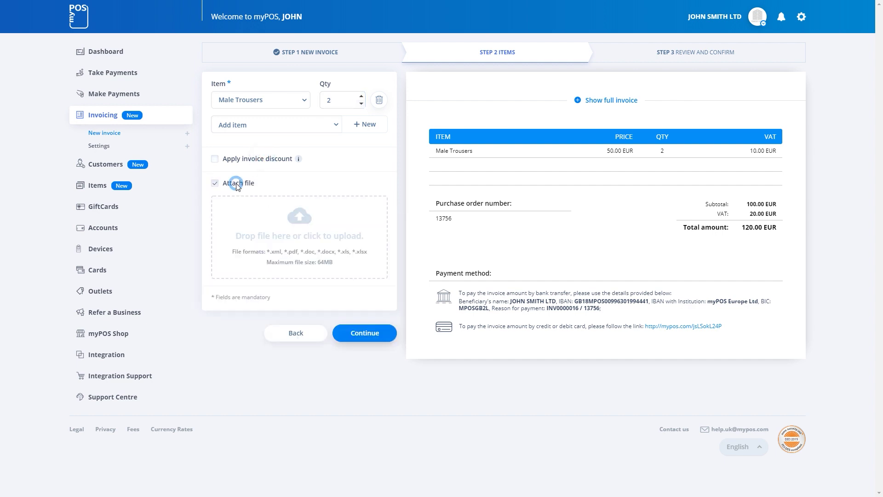
click(237, 183)
click(362, 244)
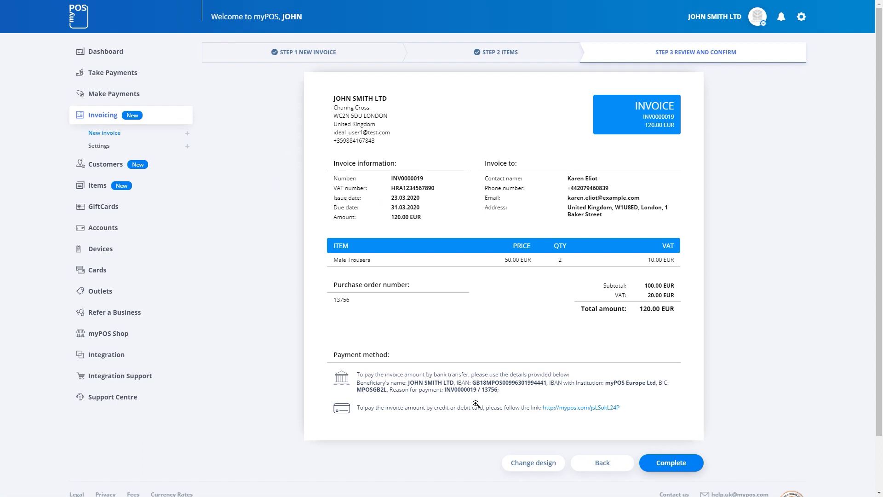
Upload logo.png as the invoice header logo
click(512, 463)
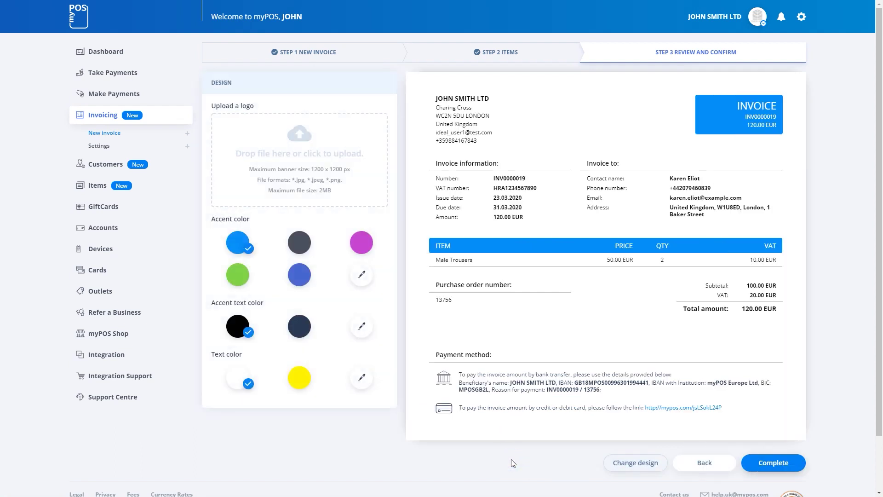
click(289, 134)
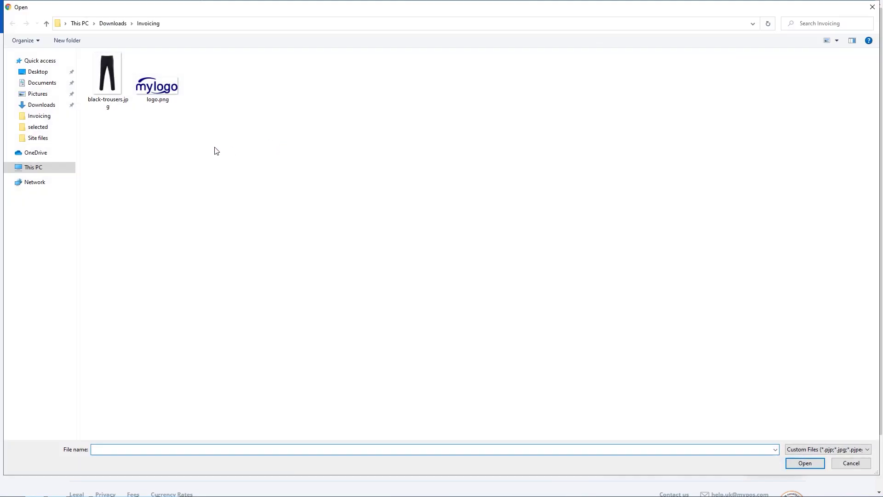
click(168, 80)
click(800, 464)
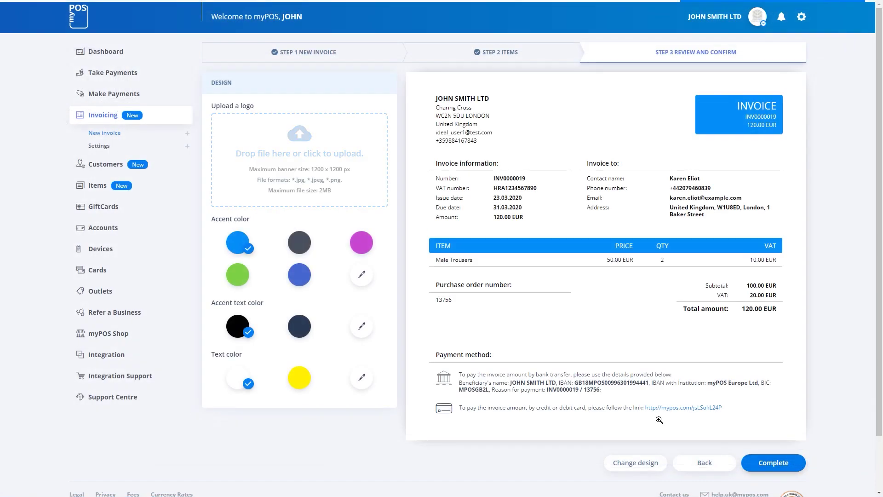
Try purple, dark grey and yellow colours, then keep blue accent and white header text
click(361, 180)
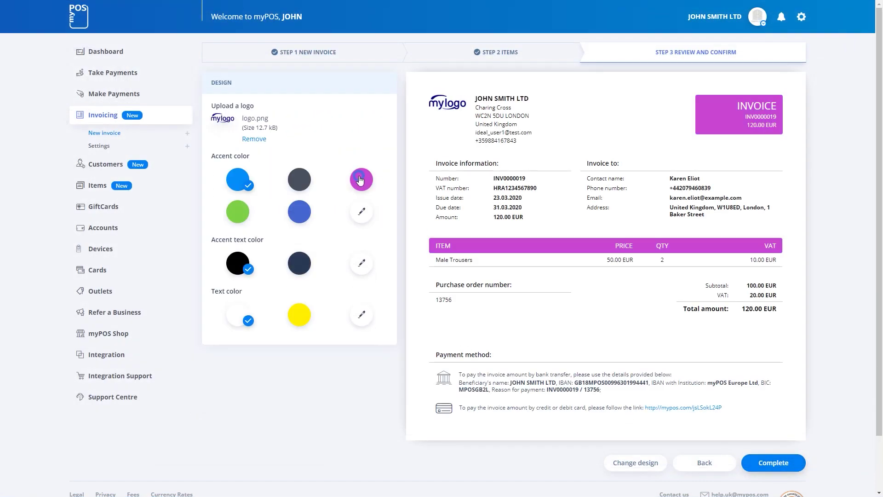
click(303, 183)
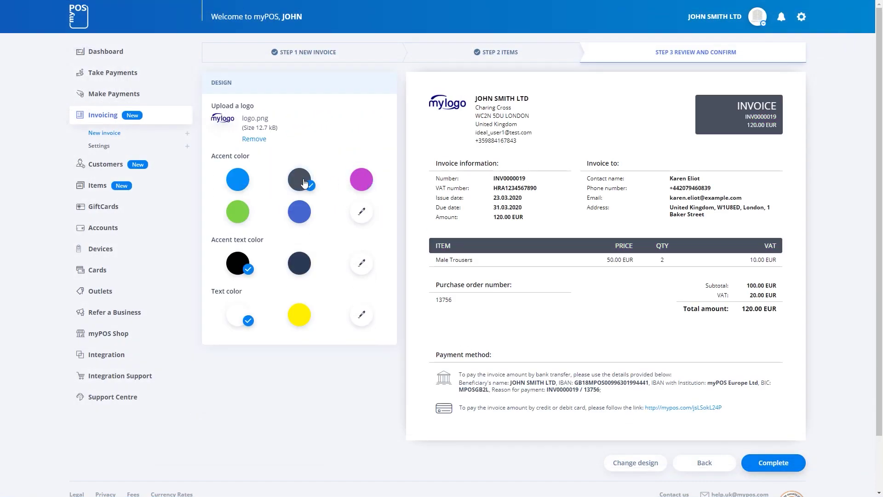
click(243, 177)
click(297, 318)
click(240, 316)
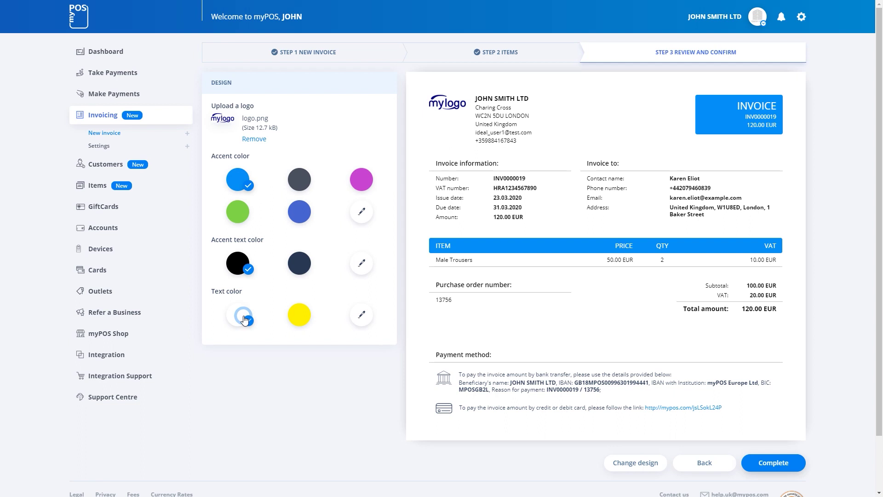
Complete the invoice and e-mail it to the customer's prefilled address
click(772, 463)
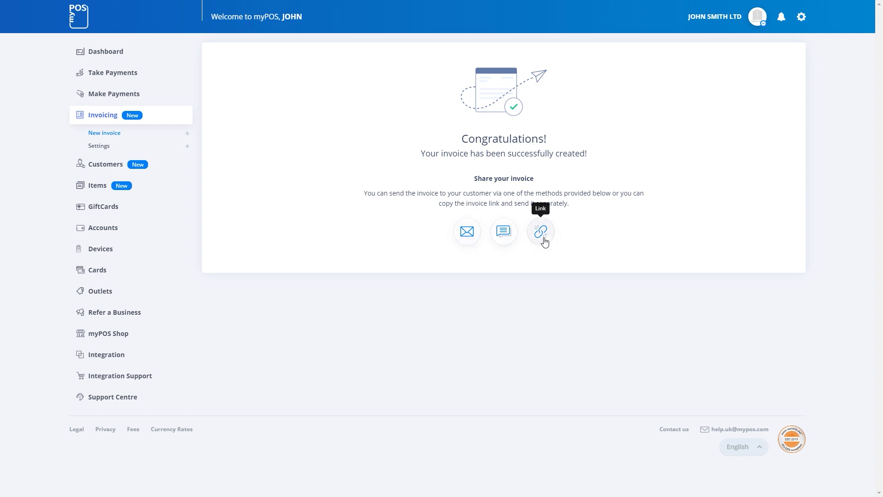
click(467, 231)
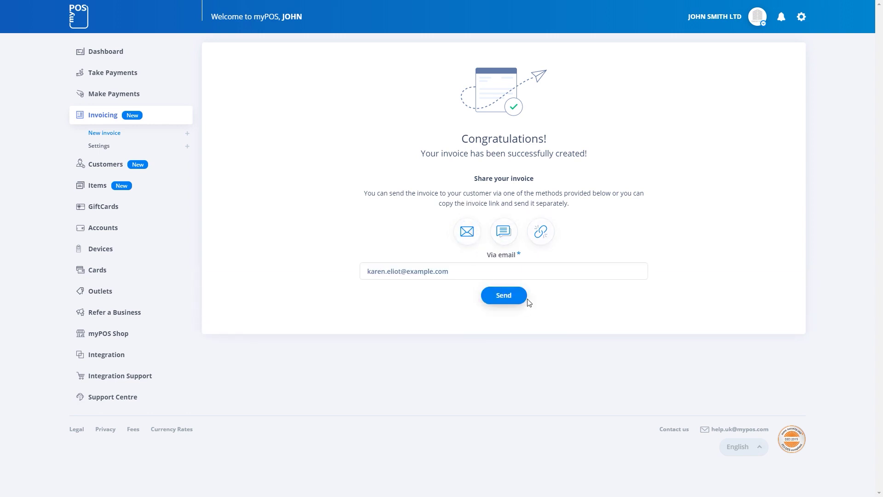
click(513, 300)
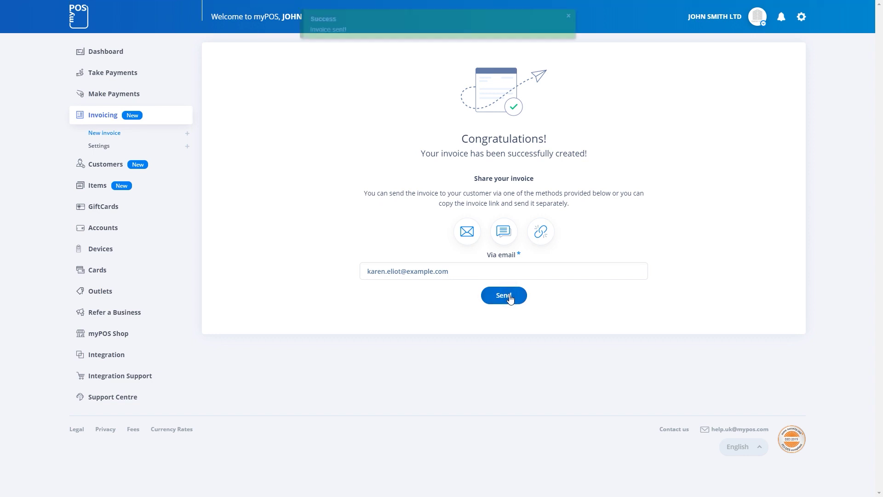